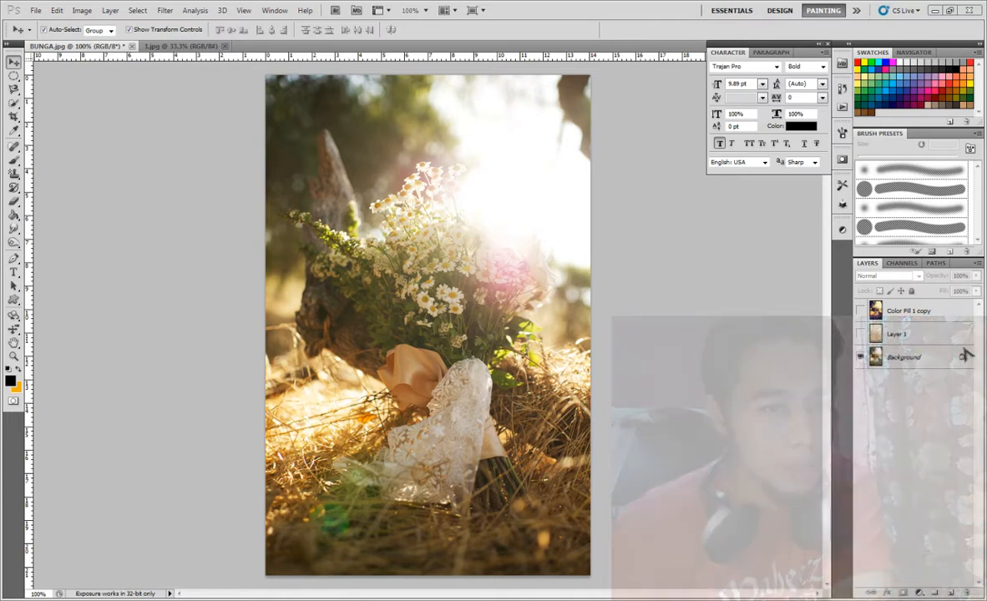
Make the Layer 1 paper texture visible over the flower photo and set its opacity to 100%
left_click(887, 315)
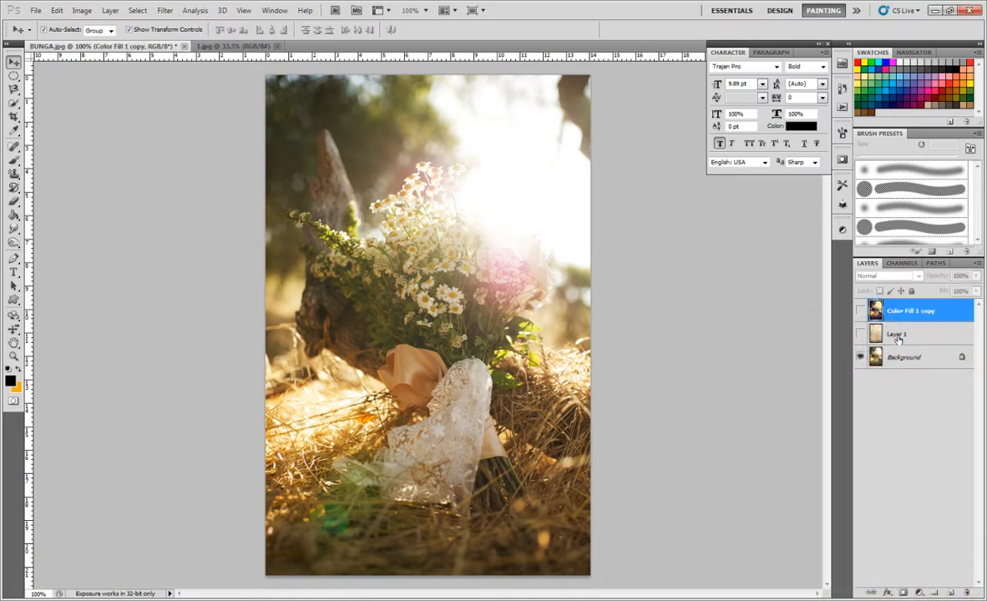
left_click(874, 335)
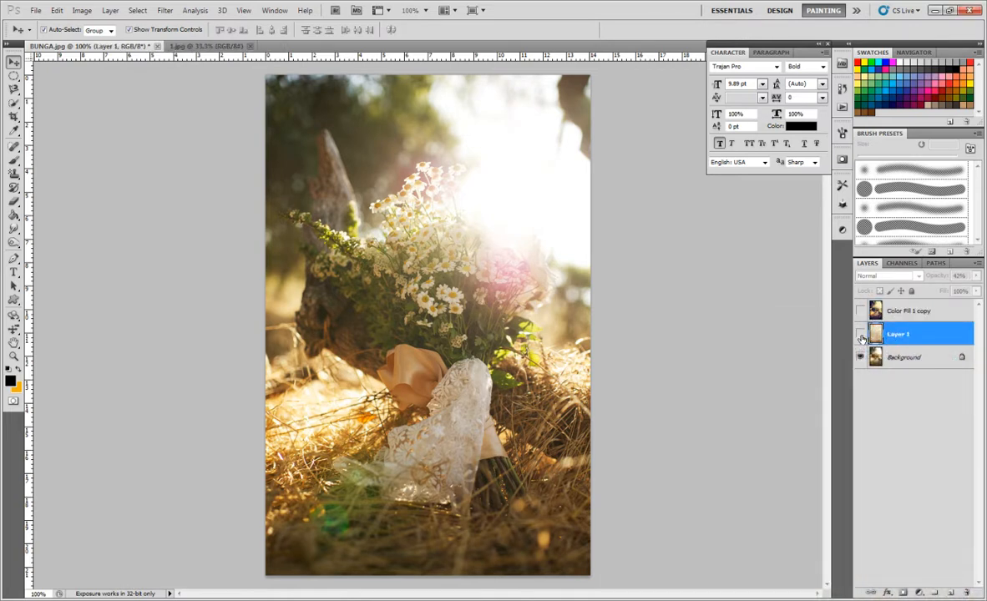
left_click(861, 334)
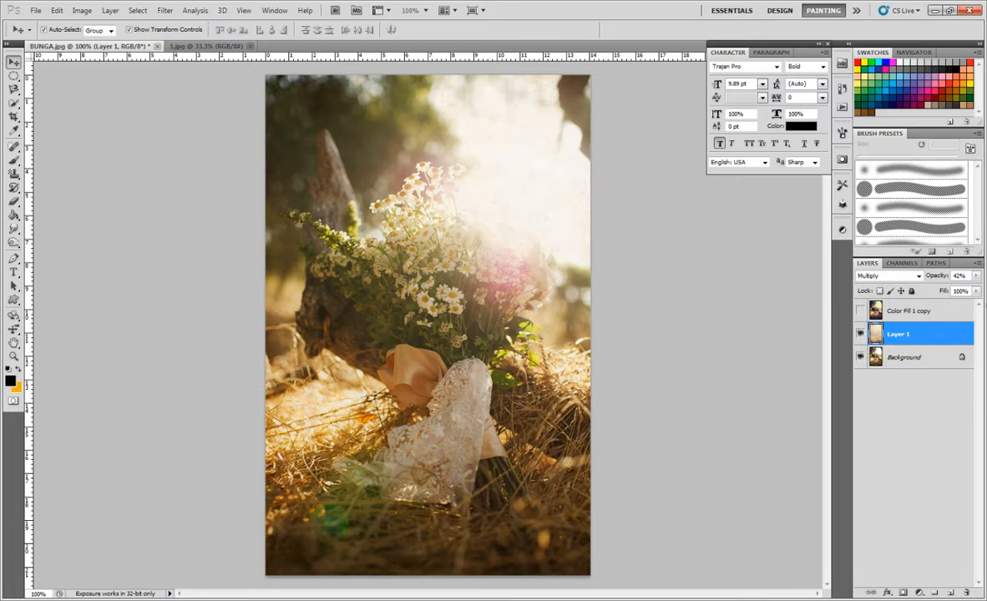
left_click(976, 276)
left_click_drag(943, 289, 979, 291)
left_click(701, 289)
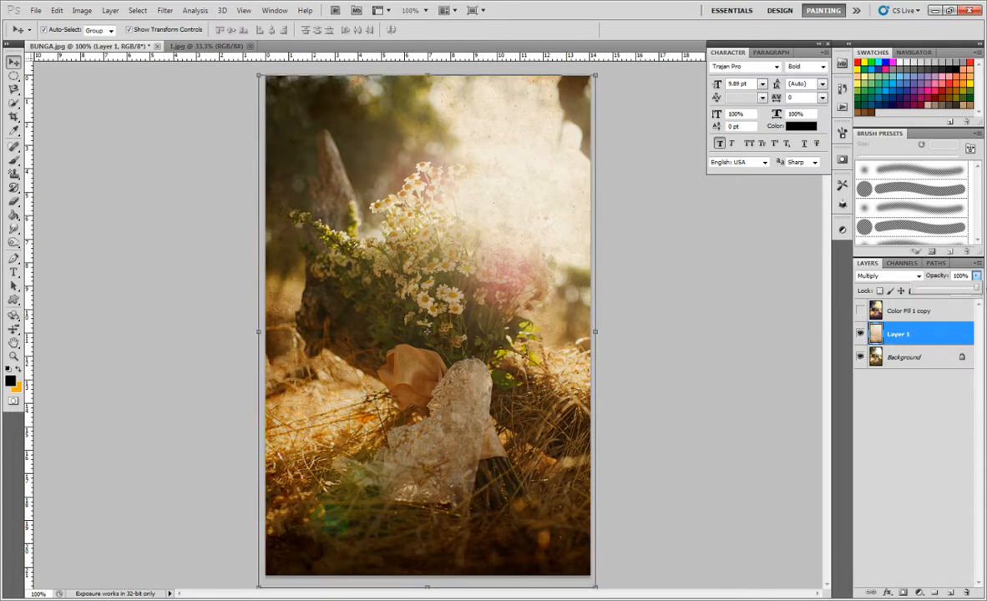
left_click(672, 258)
left_click(927, 334)
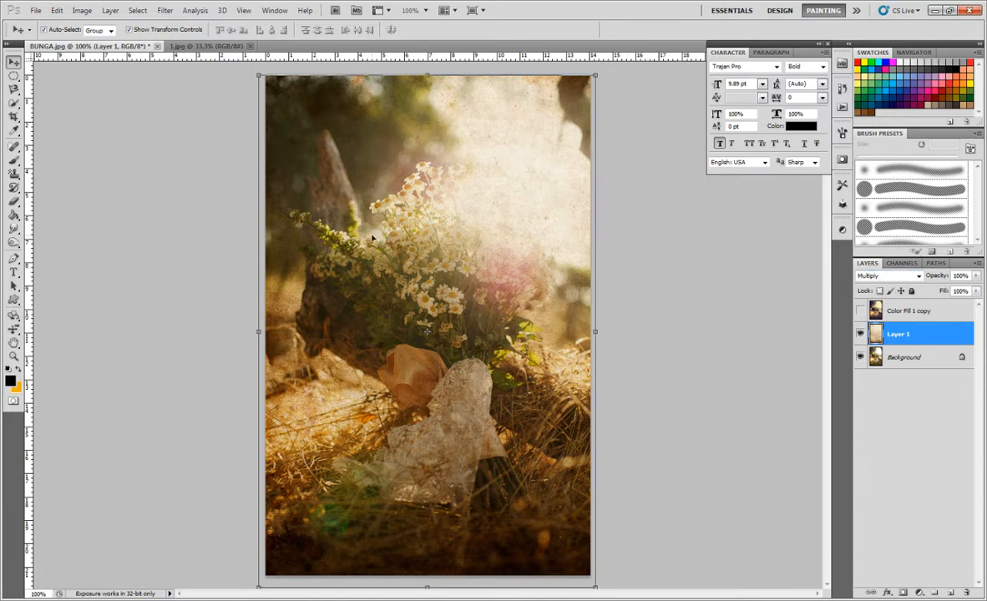
Examine the original paper texture in 1.jpg, then return to BUNGA.jpg
left_click(209, 46)
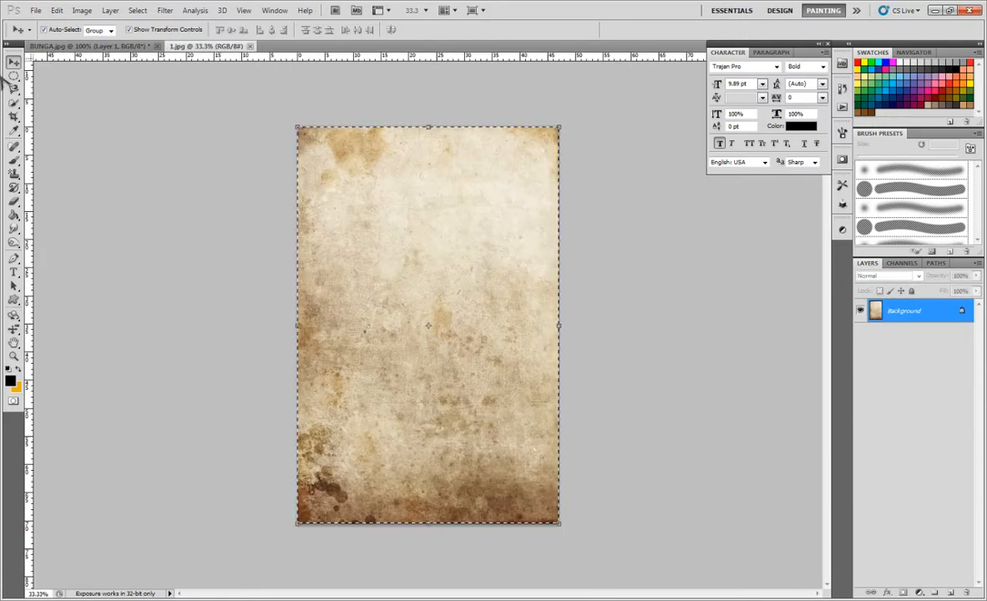
left_click(14, 75)
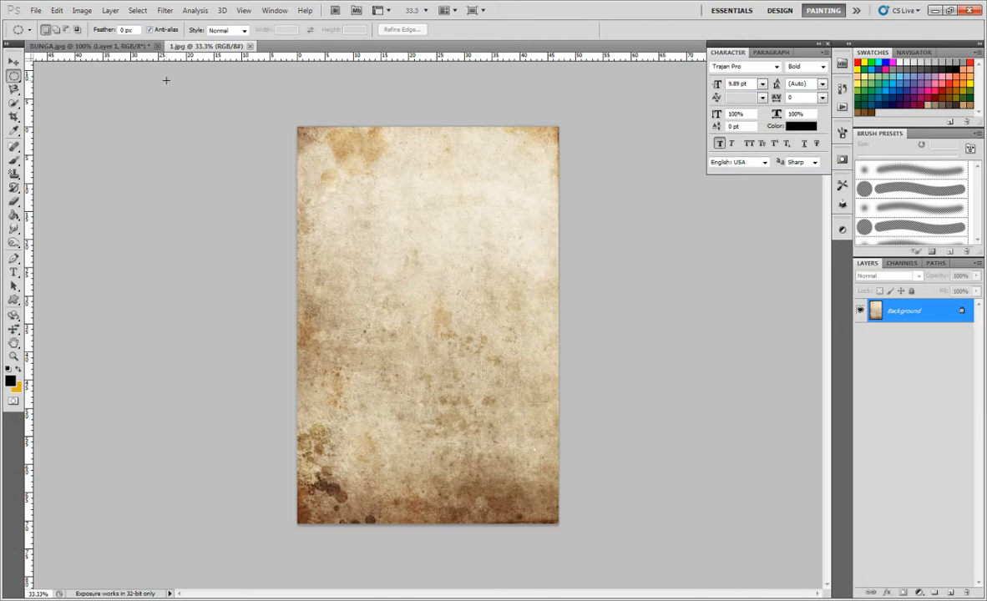
left_click(112, 47)
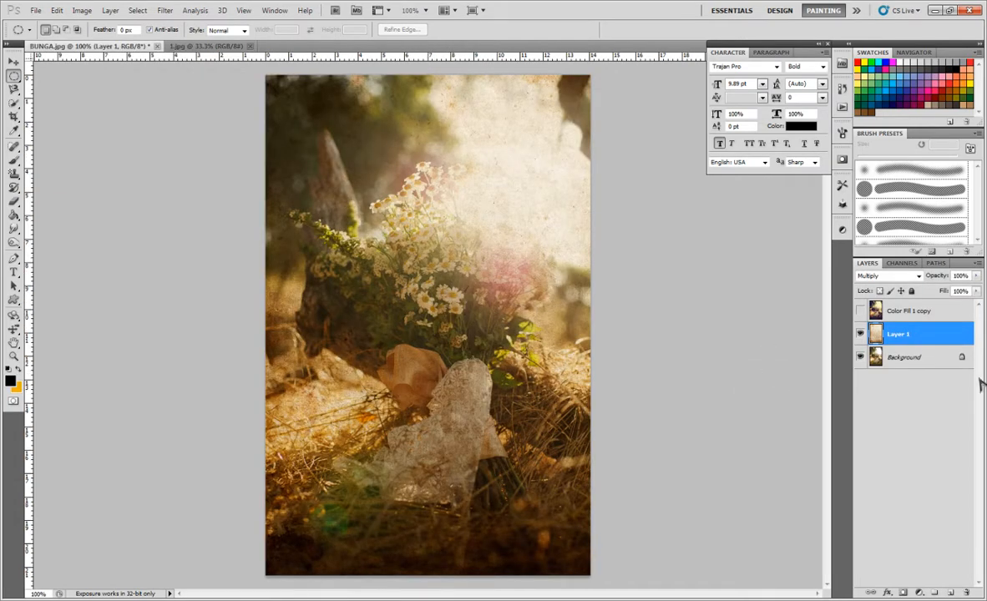
Compare the photo with and without the Layer 1 texture, leaving the texture hidden
left_click(860, 334)
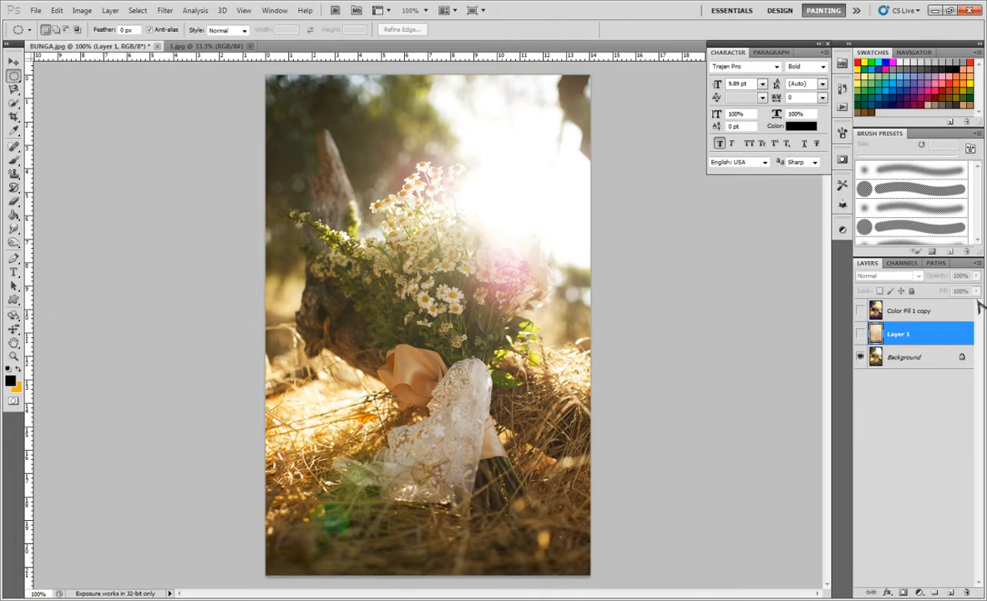
left_click(860, 335)
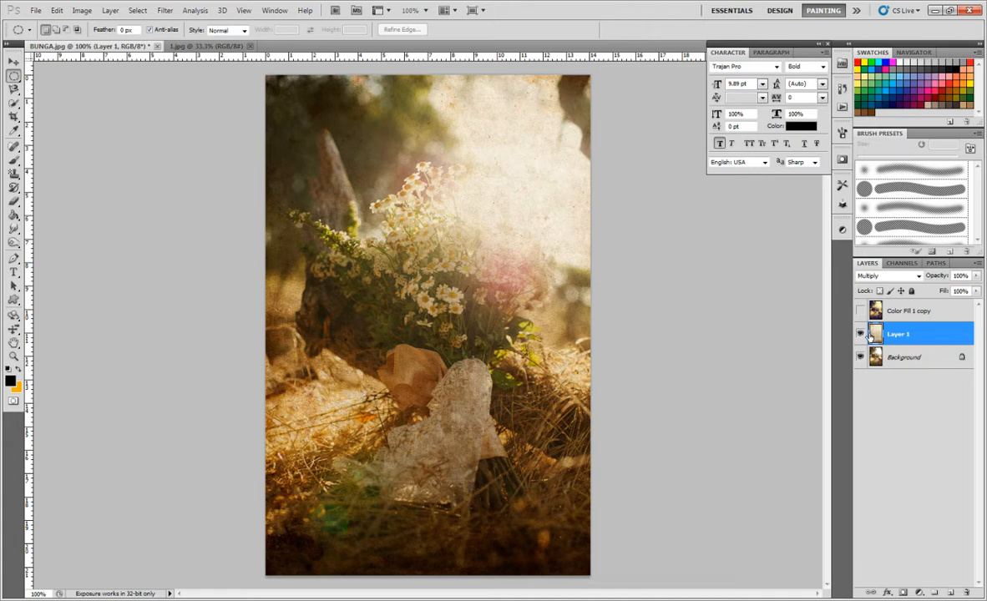
left_click(860, 334)
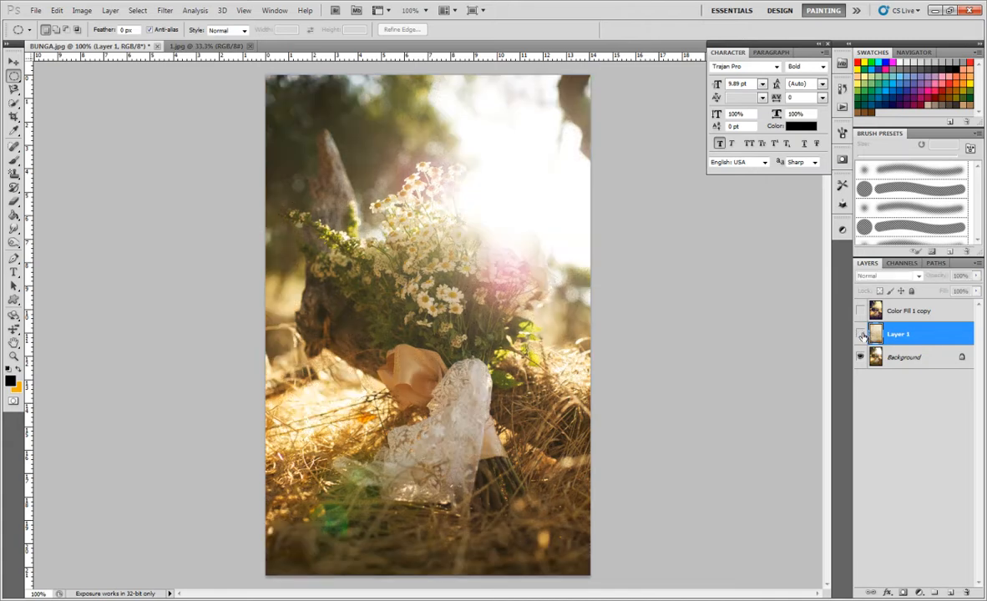
Add a Color Balance adjustment above the Background layer with midtones at Cyan–Red -23 and Yellow–Blue +49
left_click(900, 359)
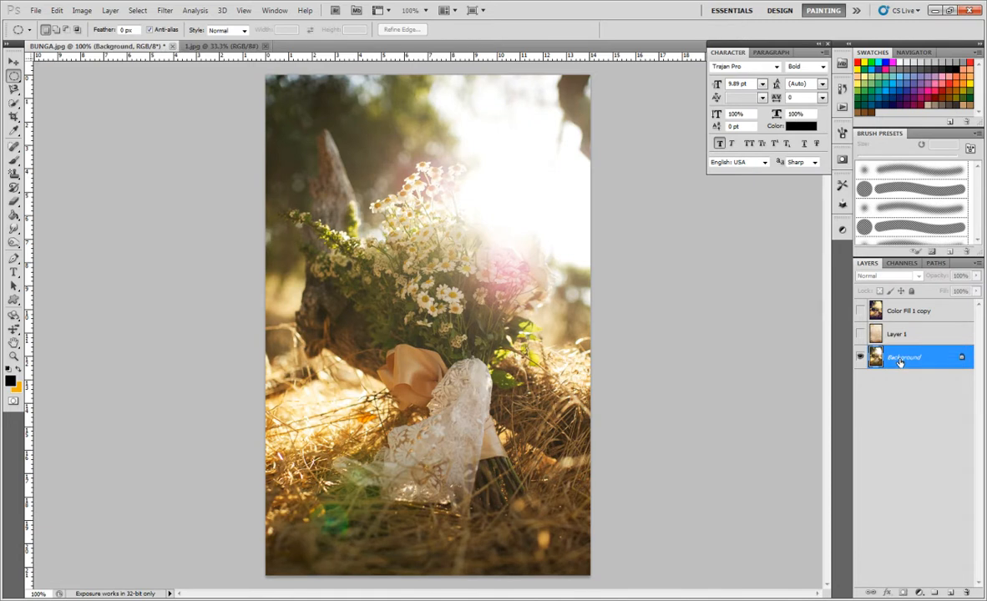
left_click(919, 592)
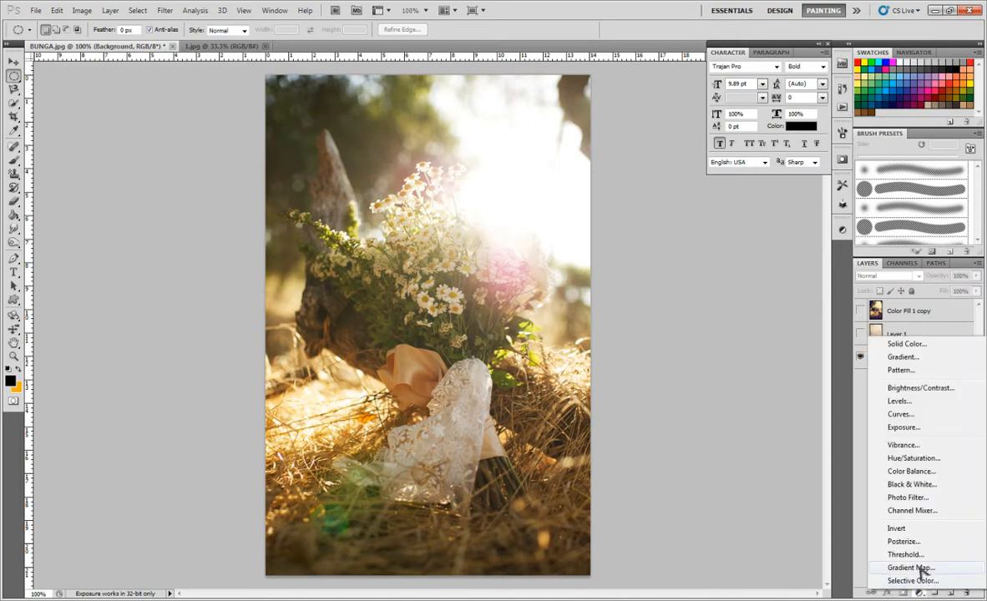
left_click(927, 472)
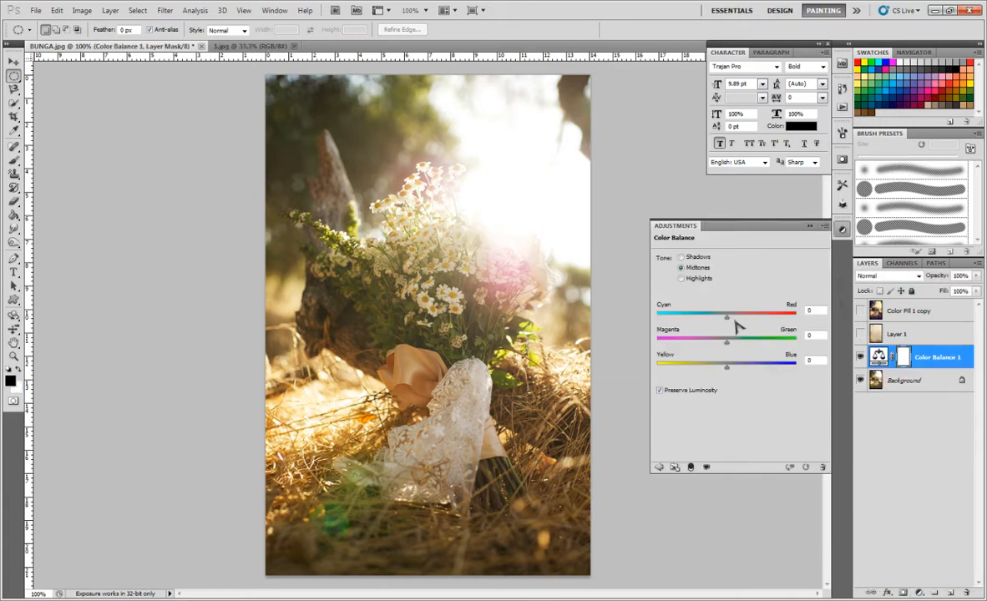
left_click_drag(725, 319, 712, 321)
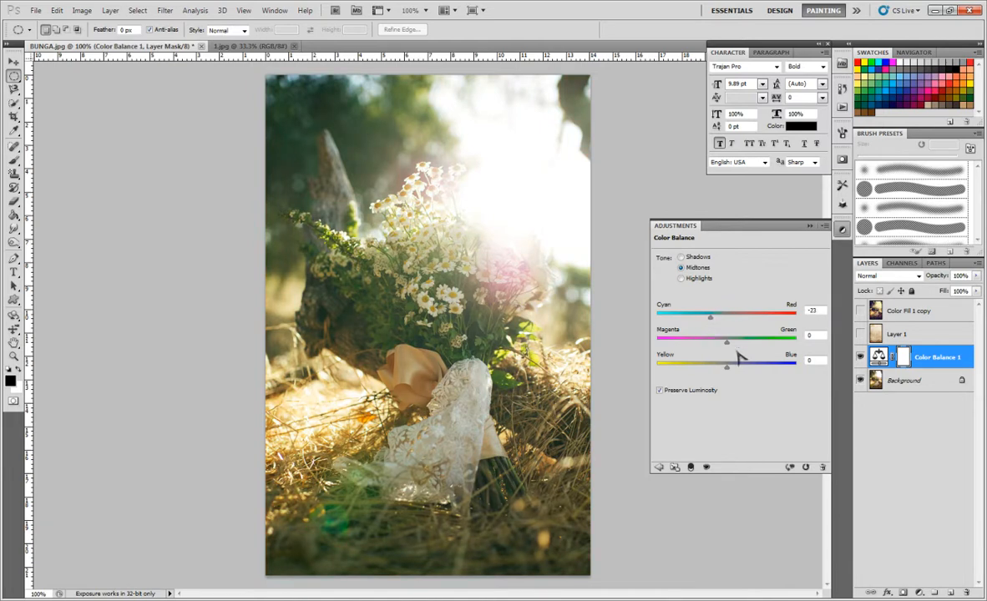
left_click_drag(729, 368, 761, 368)
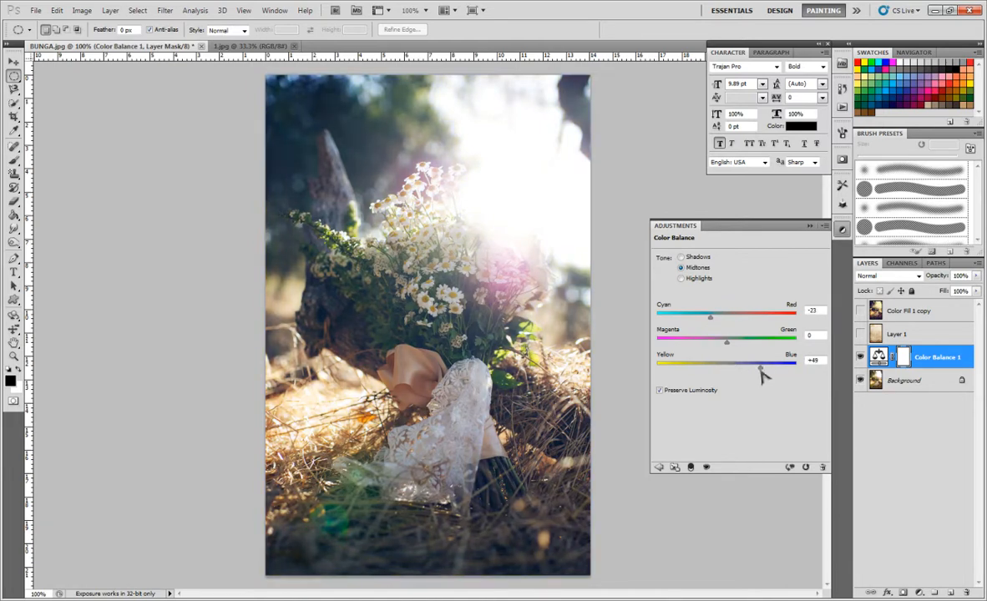
Set the Color Balance shadows to Cyan–Red +37 and Yellow–Blue -30
left_click(690, 259)
left_click_drag(725, 321, 755, 324)
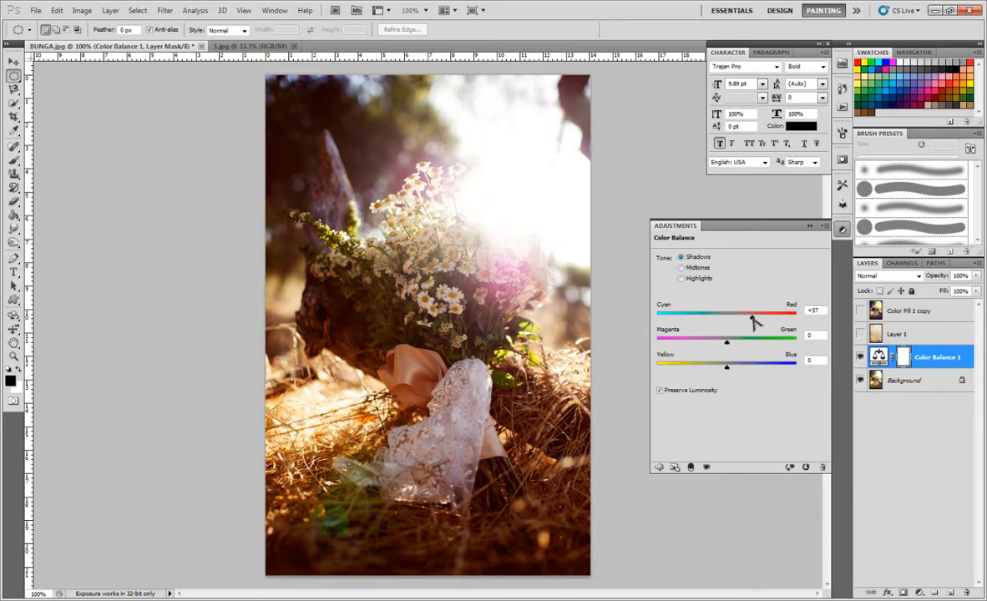
left_click_drag(727, 367, 708, 376)
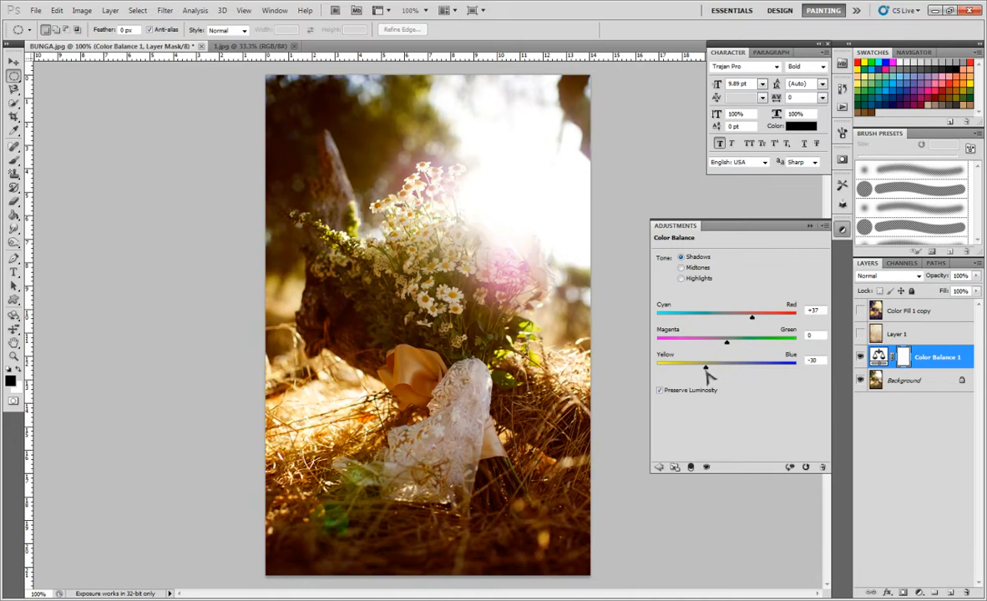
Adjust the Cyan–Red balance of the Color Balance highlights slightly and close the adjustment settings
left_click(686, 280)
mouse_move(726, 320)
left_mouse_down()
mouse_move(718, 327)
mouse_move(729, 328)
left_mouse_up()
left_click(750, 212)
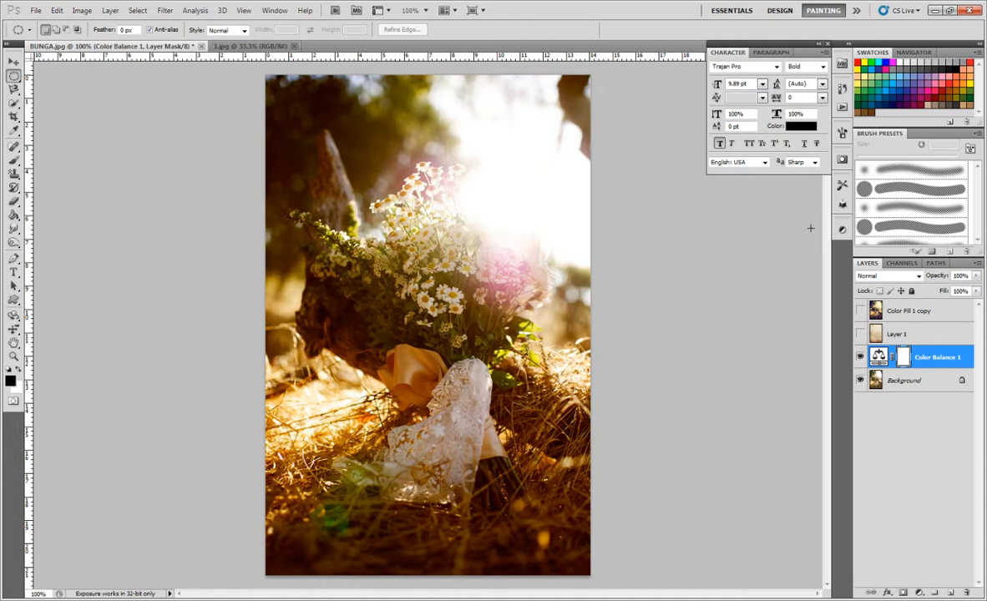
Show the Color Fill 1 copy layer and compare the result with and without the Layer 1 texture
left_click(919, 334)
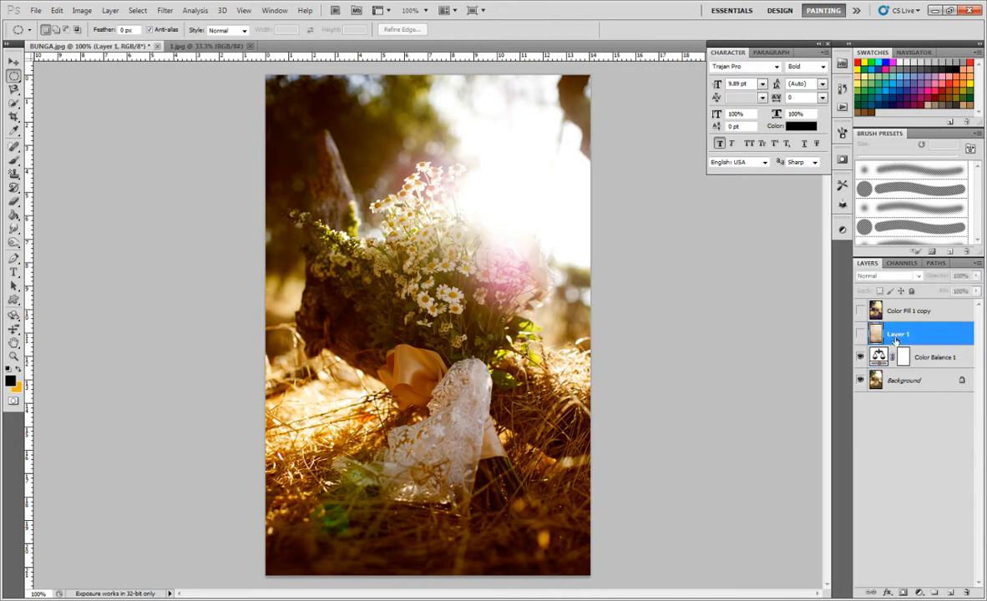
left_click(860, 311)
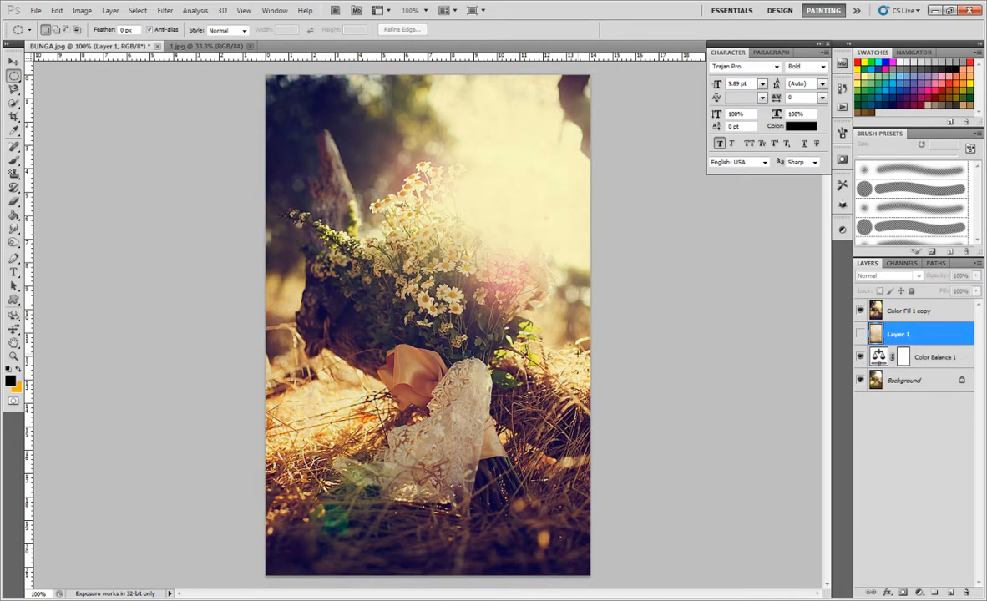
left_click(861, 334)
left_click(861, 334)
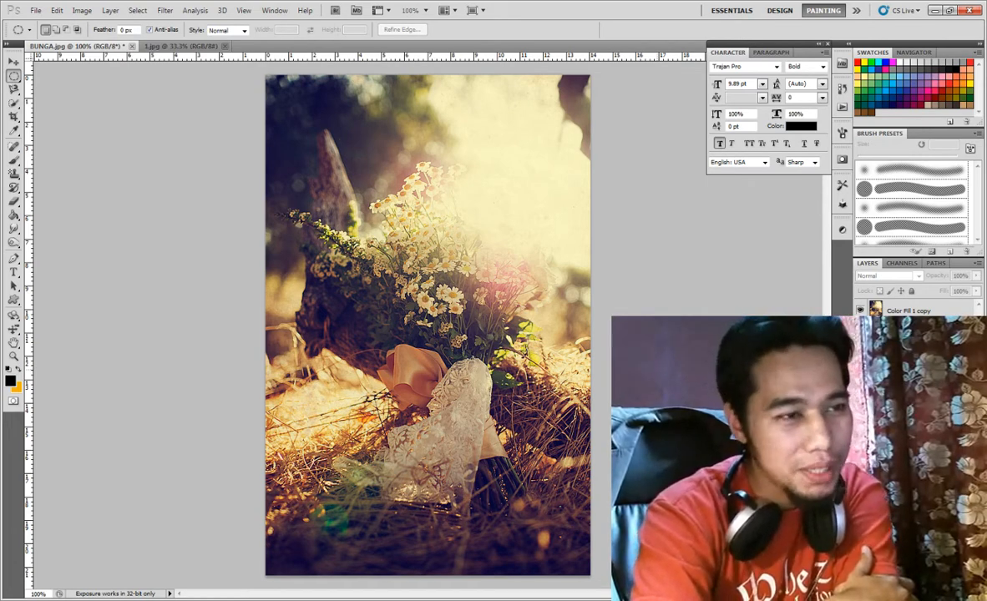
Switch to the browser and look through the PhotoshopMalaya.com promotion page, from the banner and gallery to the DVD, bonus and price shelves
key("alt+Tab")
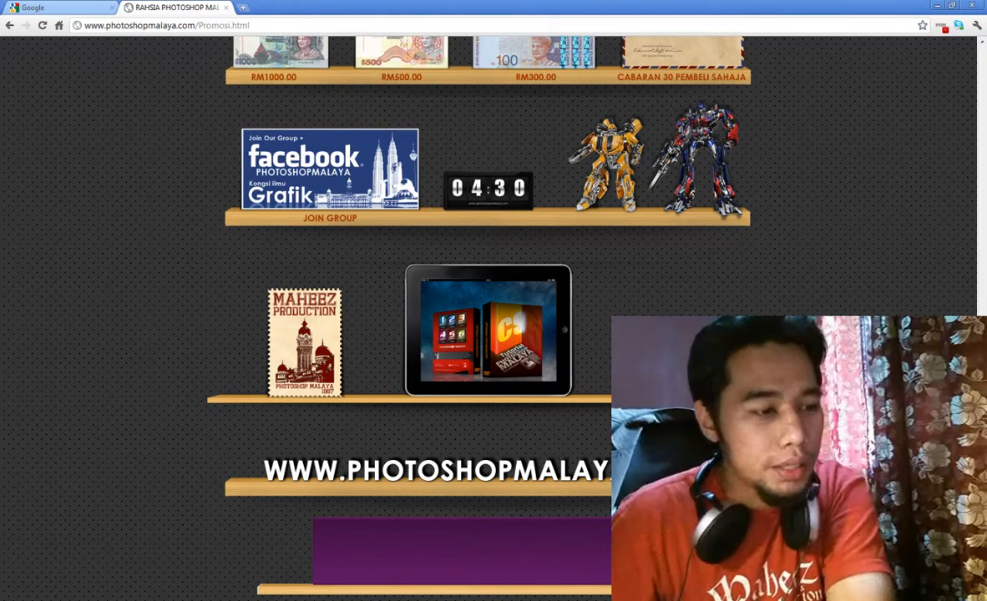
scroll(547, 455, "up", 15)
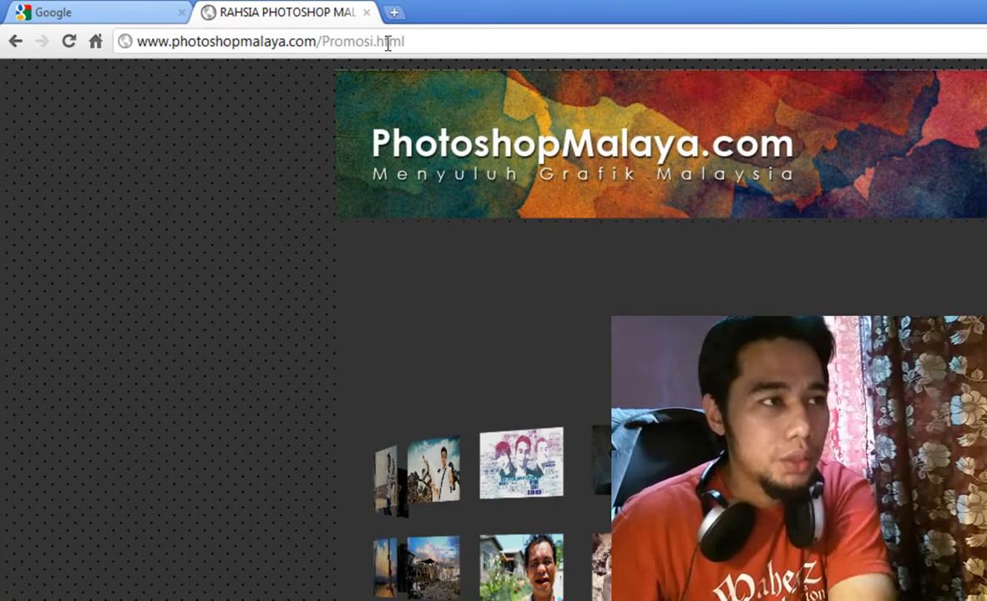
scroll(584, 250, "down", 3)
scroll(522, 463, "down", 10)
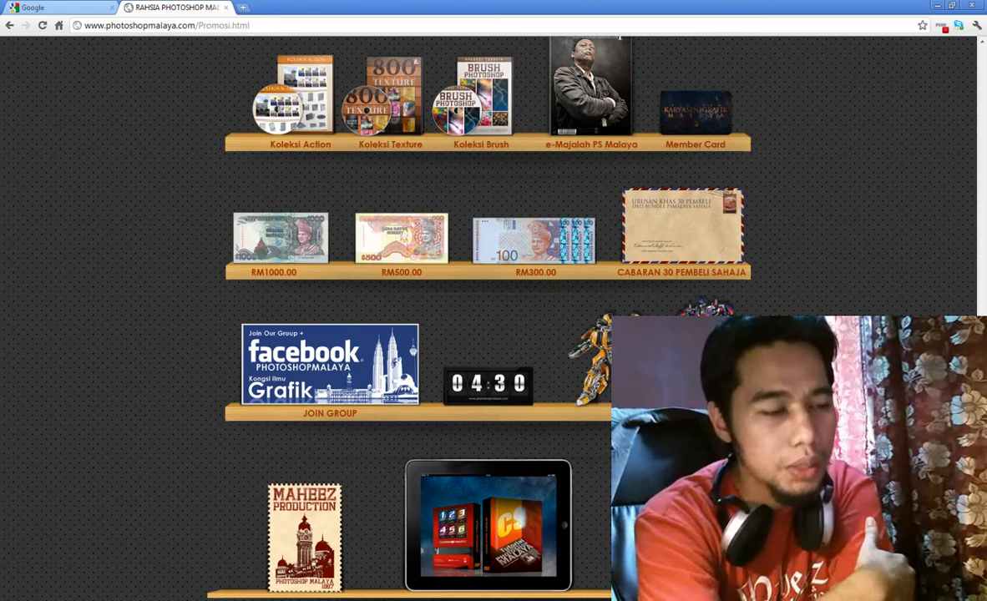
scroll(488, 317, "up", 3)
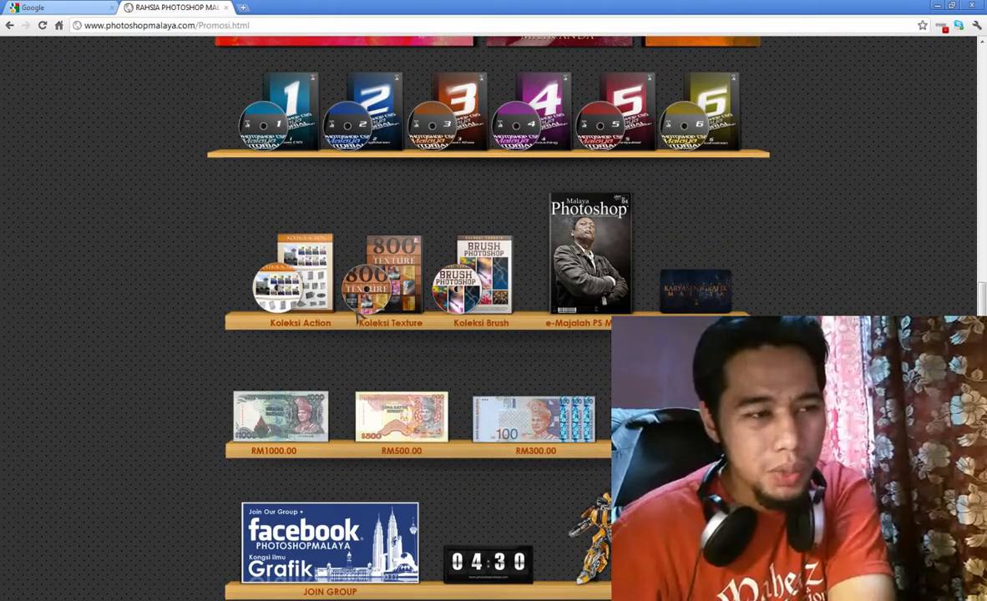
scroll(489, 318, "down", 6)
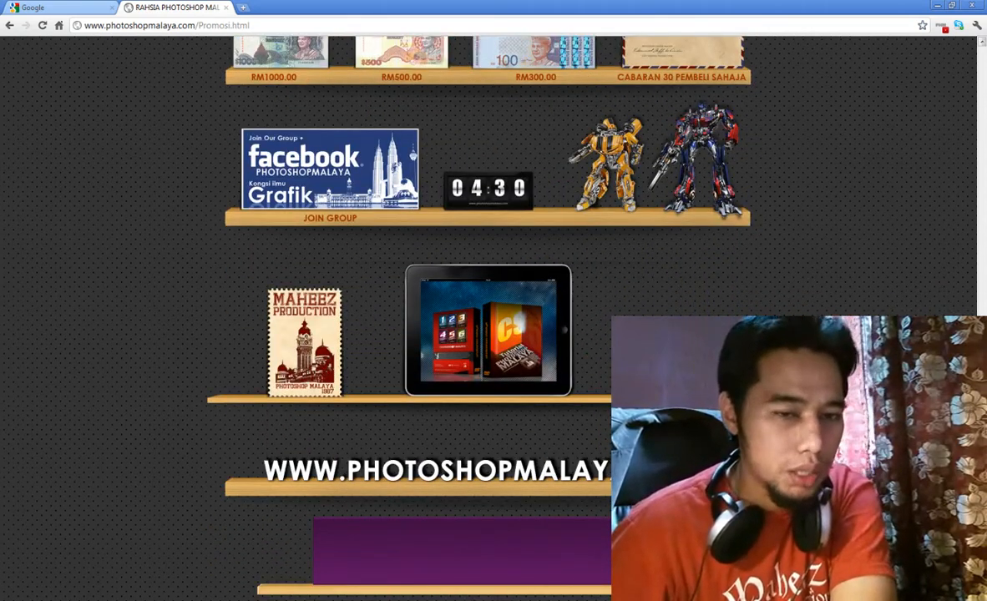
scroll(489, 318, "up", 15)
scroll(982, 75, "up", 2)
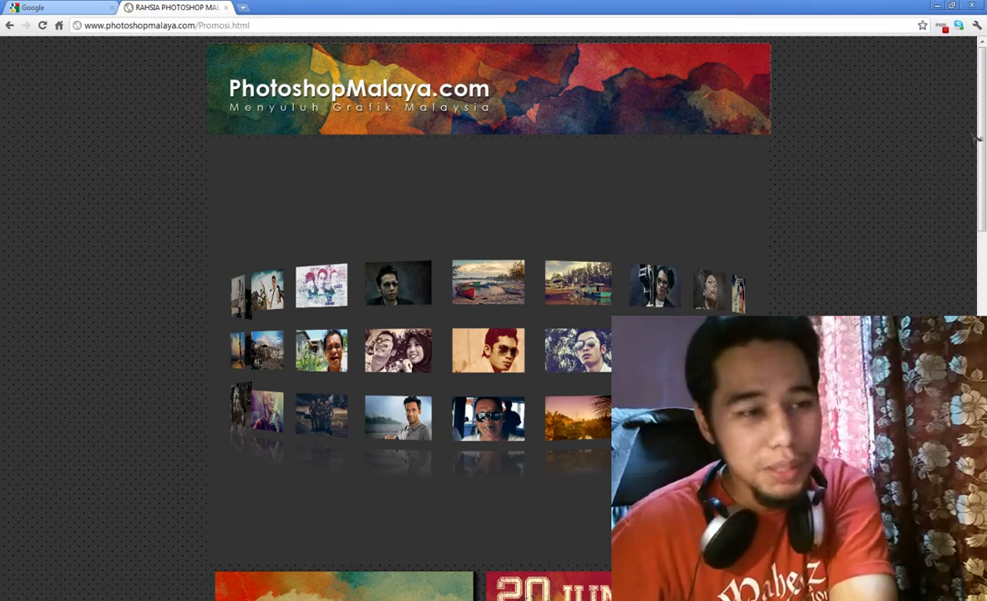
scroll(961, 175, "down", 10)
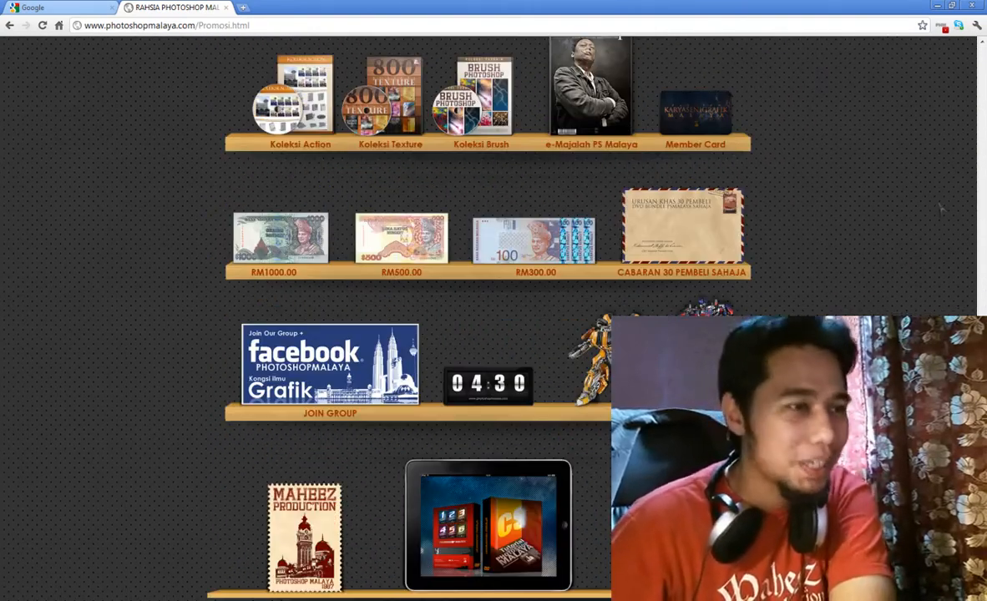
scroll(941, 209, "down", 3)
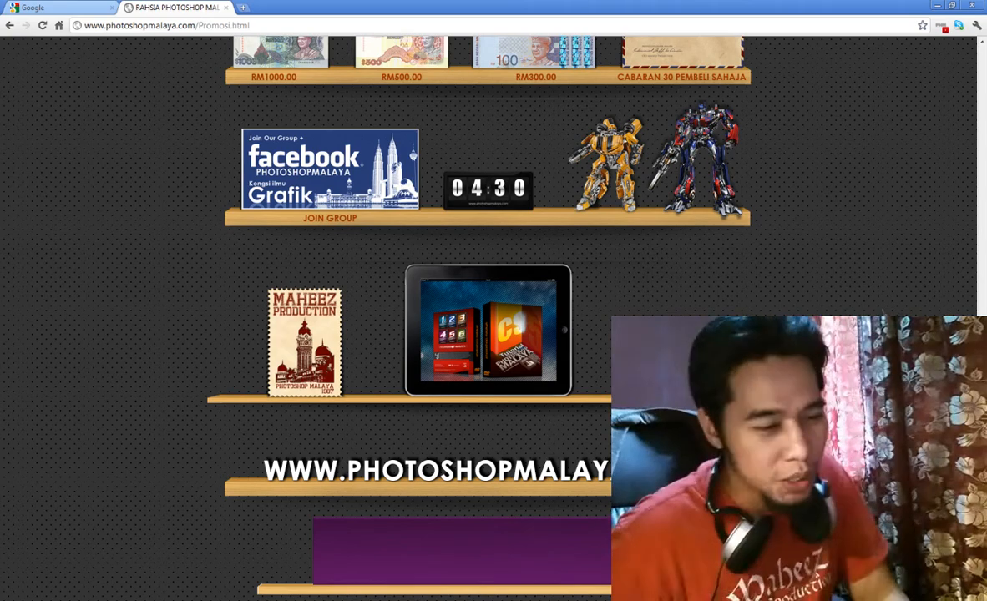
scroll(877, 284, "up", 4)
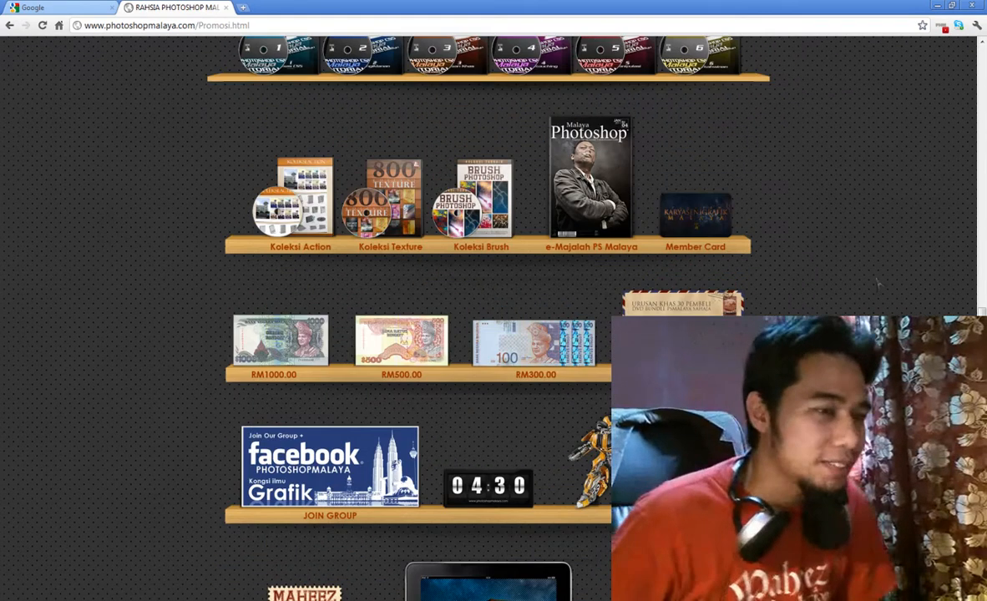
scroll(877, 284, "up", 5)
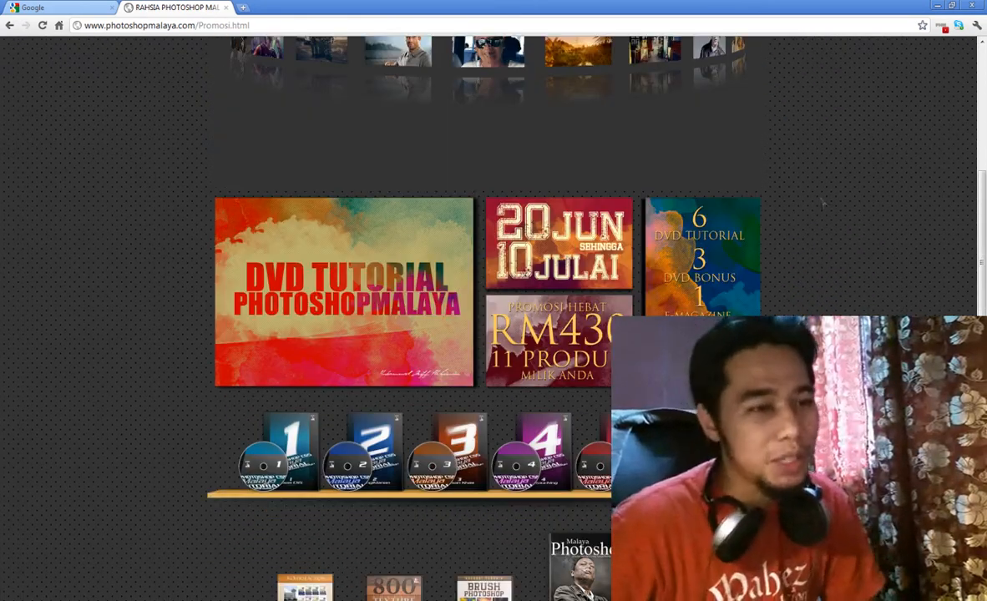